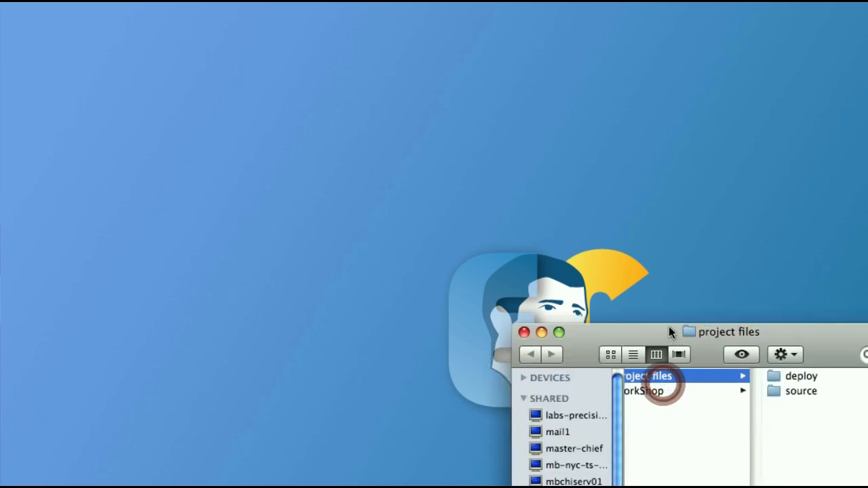
Step: Move the project files Finder window to the centre of the screen
mouse_move(668, 335)
mouse_down()
mouse_move(427, 155)
mouse_move(402, 48)
mouse_up()
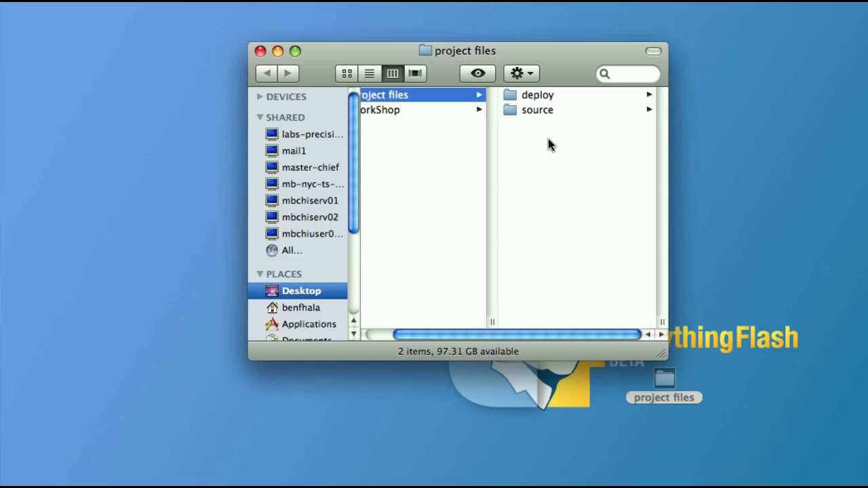
Step: Show the source folder's contents: Main.as through Main_11.as plus main.fla
click(532, 111)
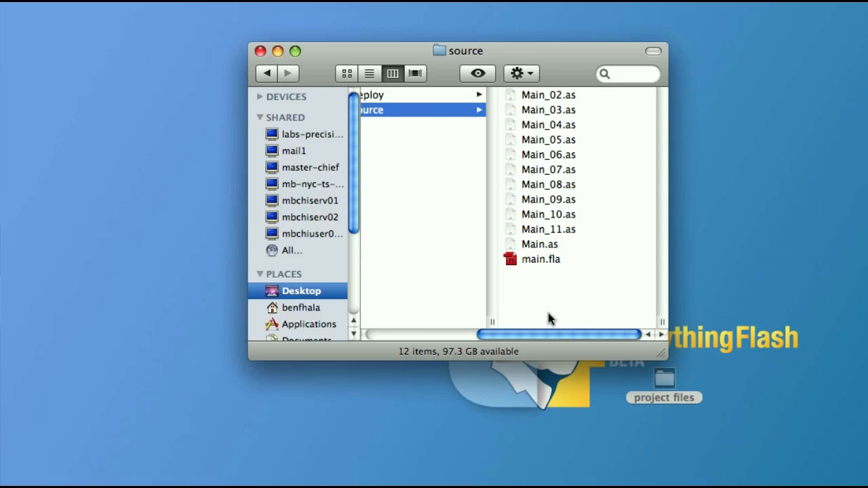
Step: Show the deploy folder's contents: main.html and main.swf
click(398, 95)
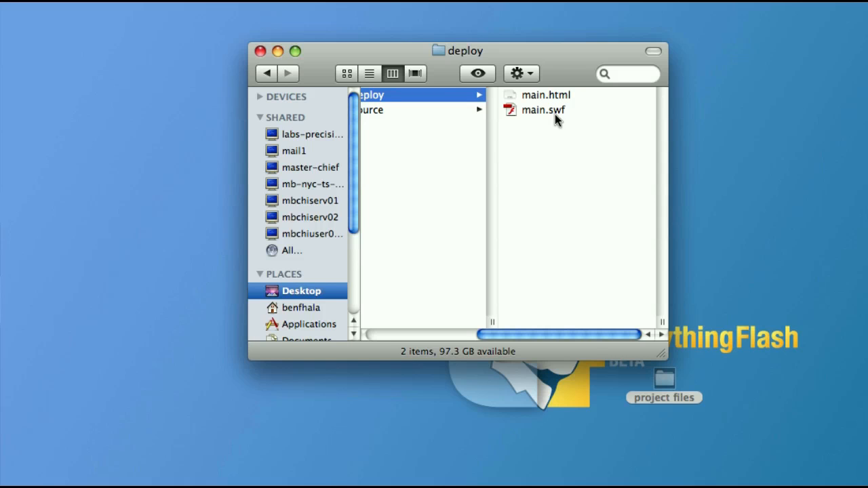
Step: Glance at the source folder's files, then return to the deploy folder
click(420, 110)
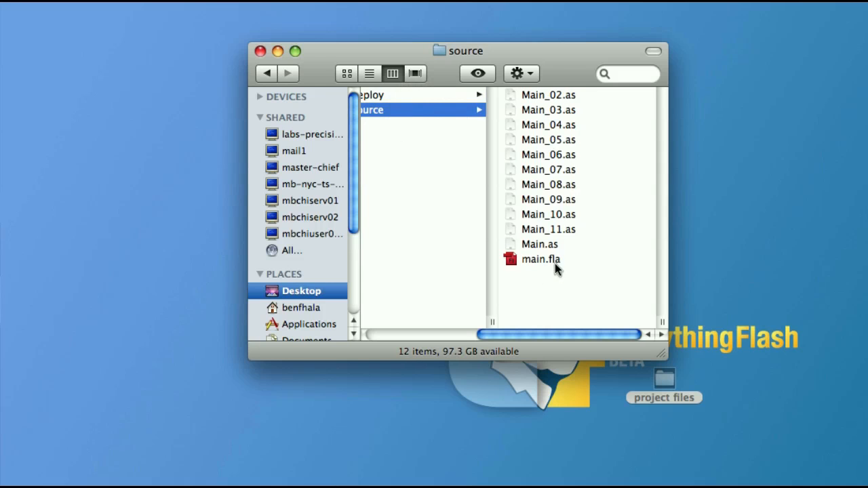
click(438, 97)
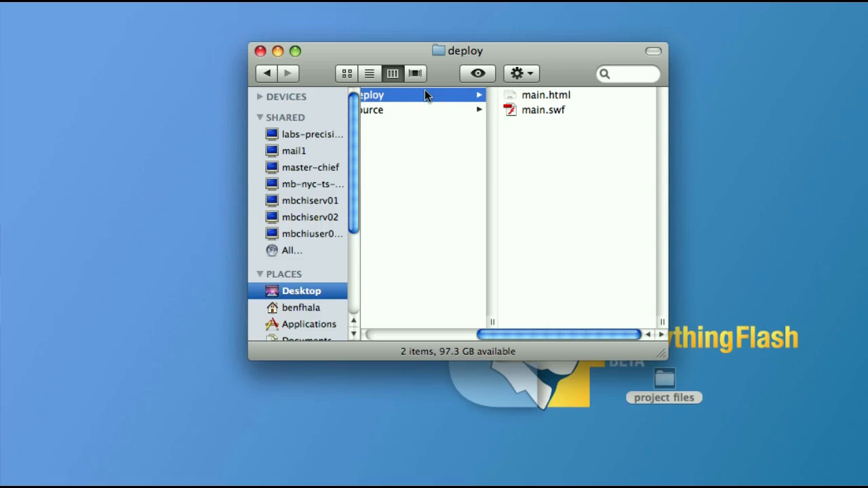
click(550, 96)
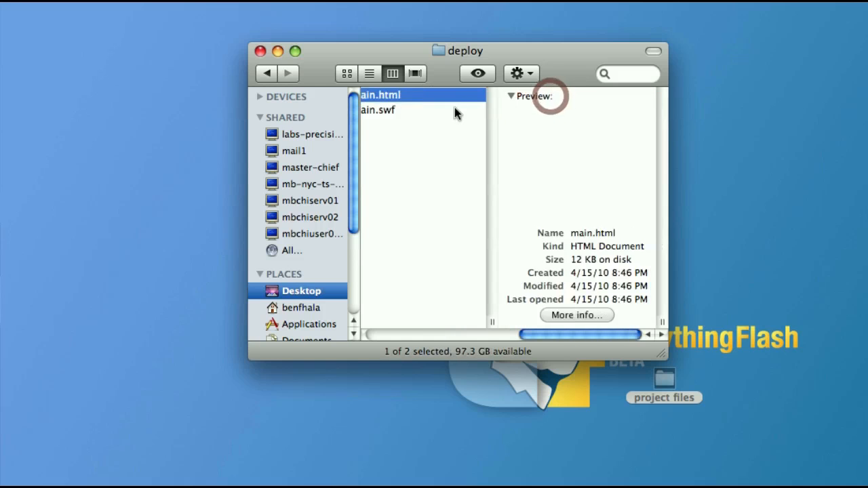
drag(610, 333, 556, 336)
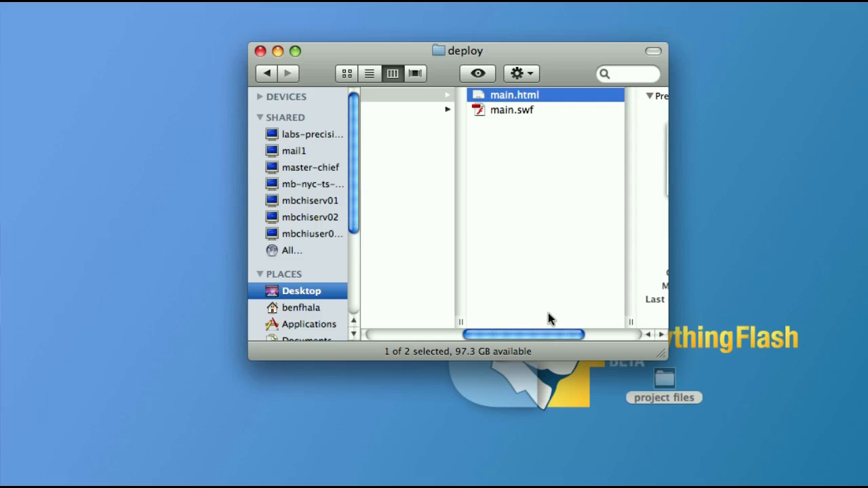
drag(540, 335, 495, 335)
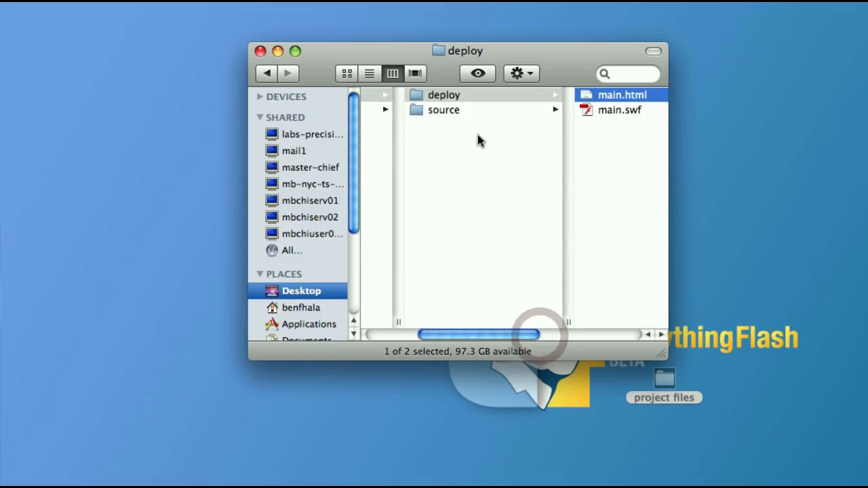
Step: Switch between the source and deploy folders, ending on the source folder's file list
click(454, 111)
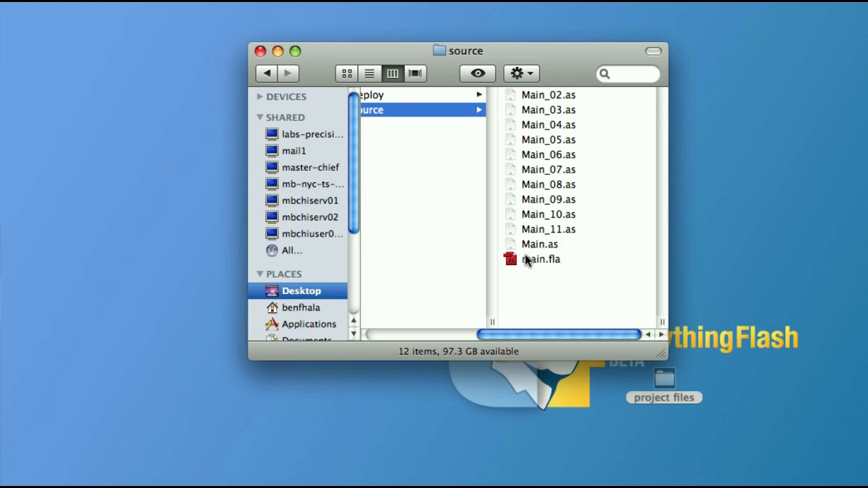
click(387, 95)
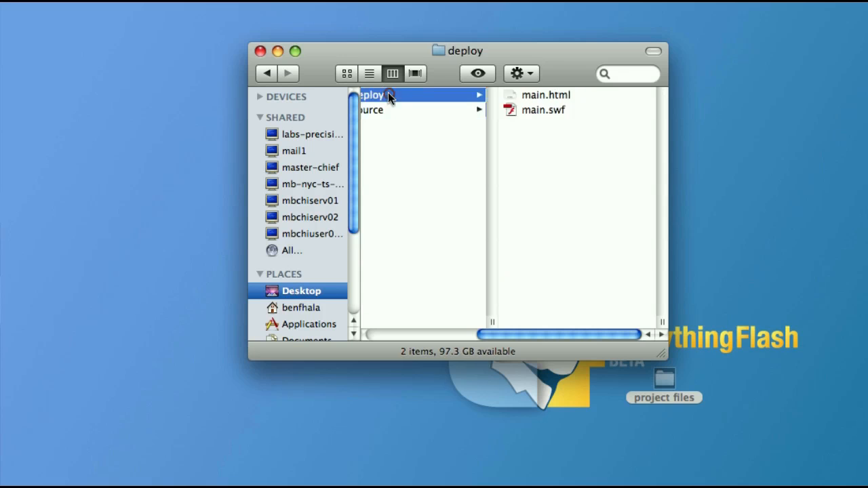
click(403, 111)
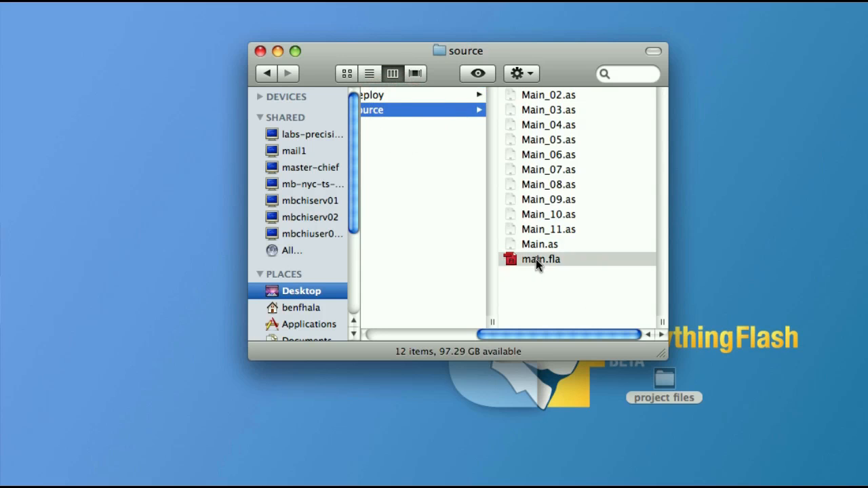
Step: Preview the details of the main.fla Flash document and the Main.as ActionScript file
click(535, 259)
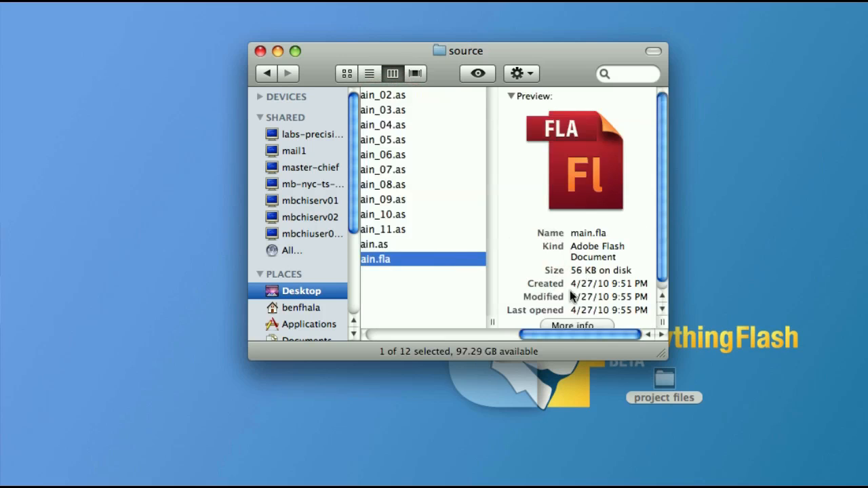
drag(560, 332, 495, 332)
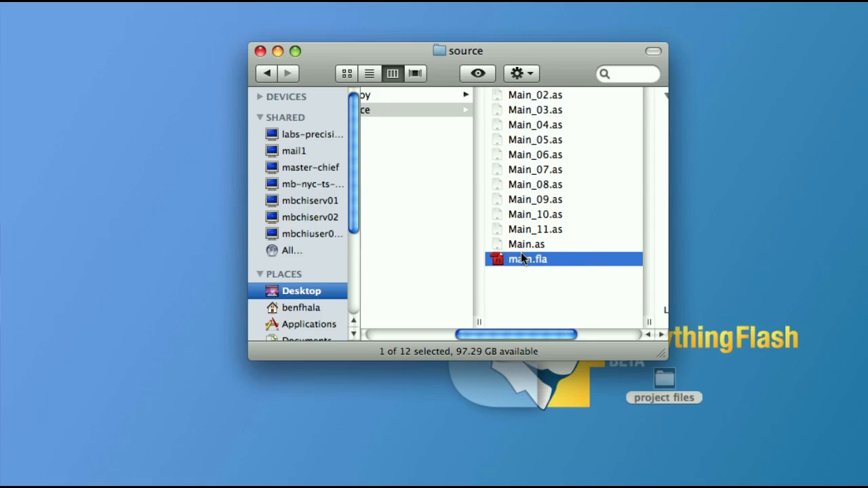
click(514, 244)
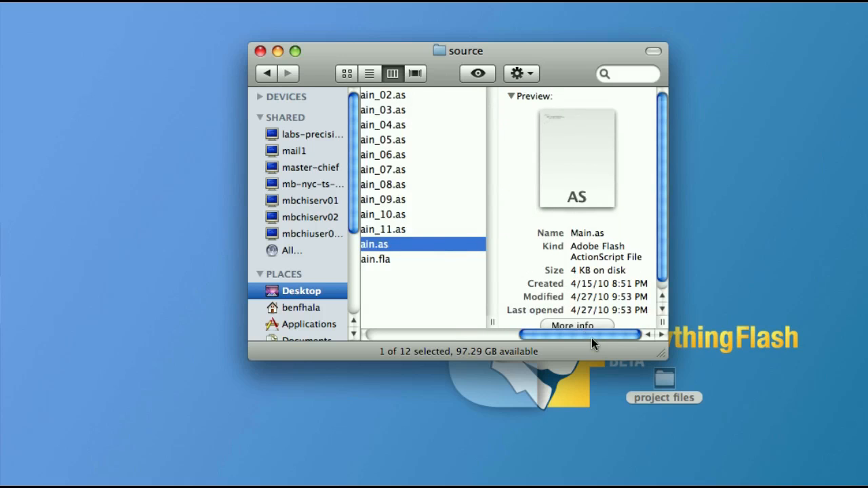
drag(591, 337, 522, 339)
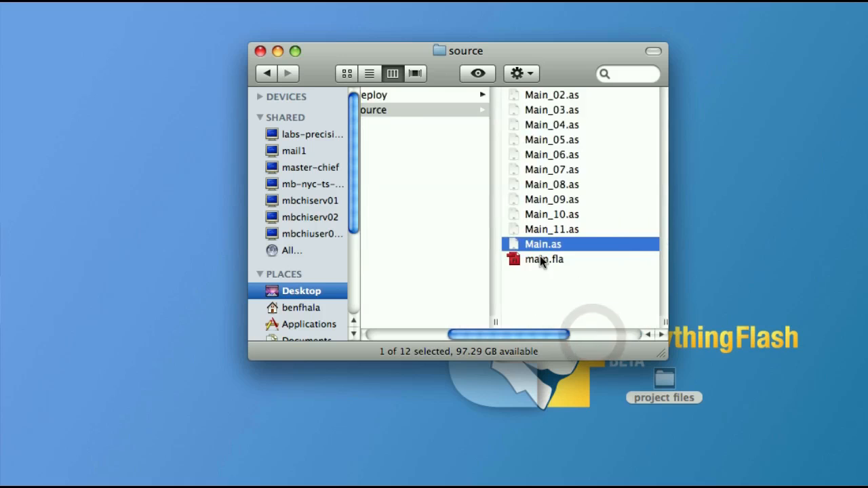
Step: Preview main.swf in the deploy folder, then list the source folder's files again
click(391, 96)
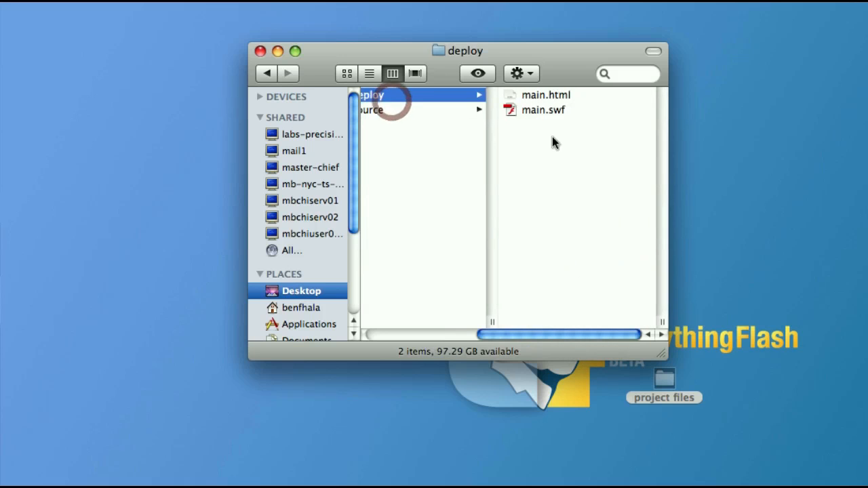
click(554, 109)
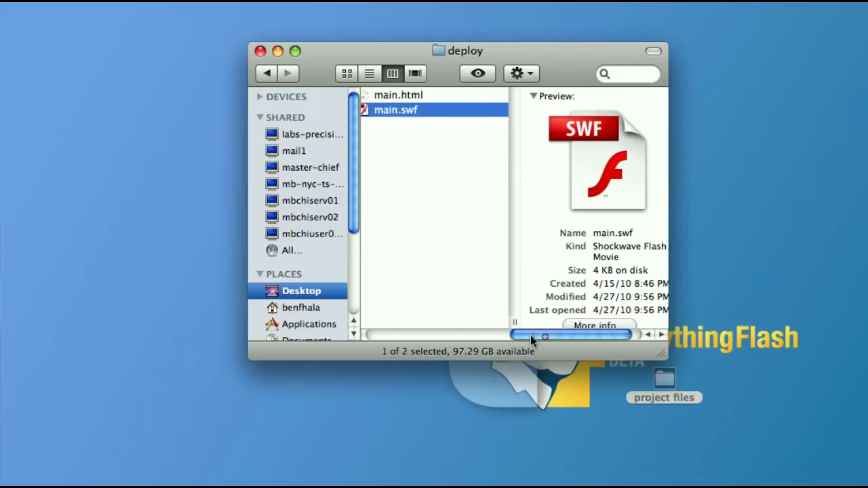
drag(576, 335, 536, 335)
click(399, 109)
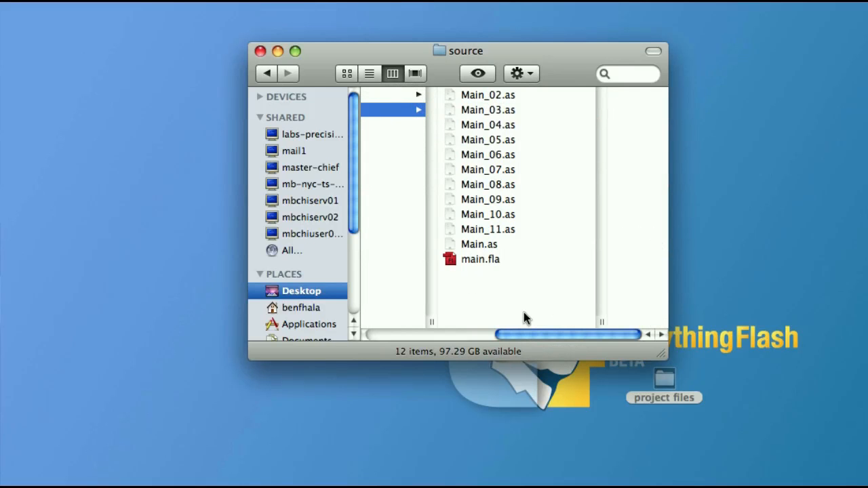
drag(564, 335, 499, 335)
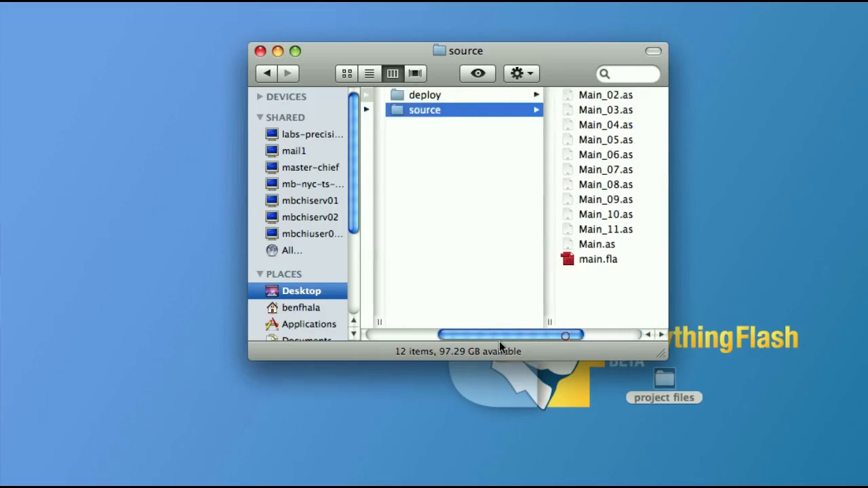
Step: Show the deploy folder's main.html and main.swf once more
click(438, 96)
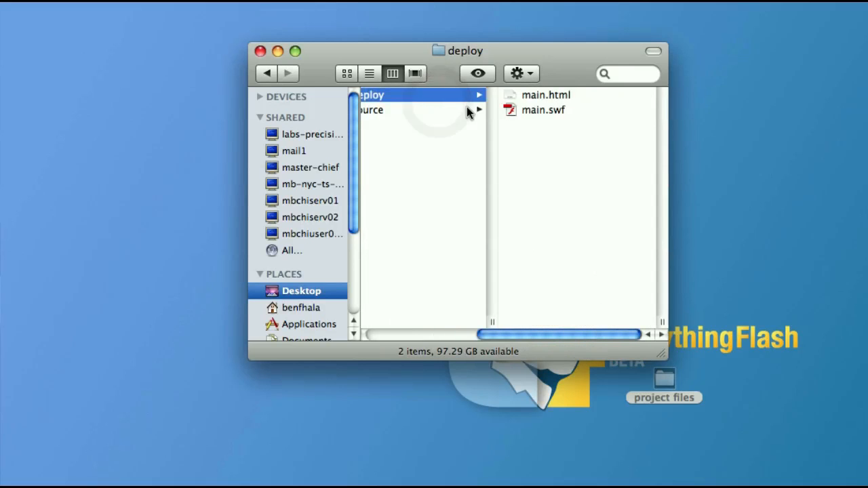